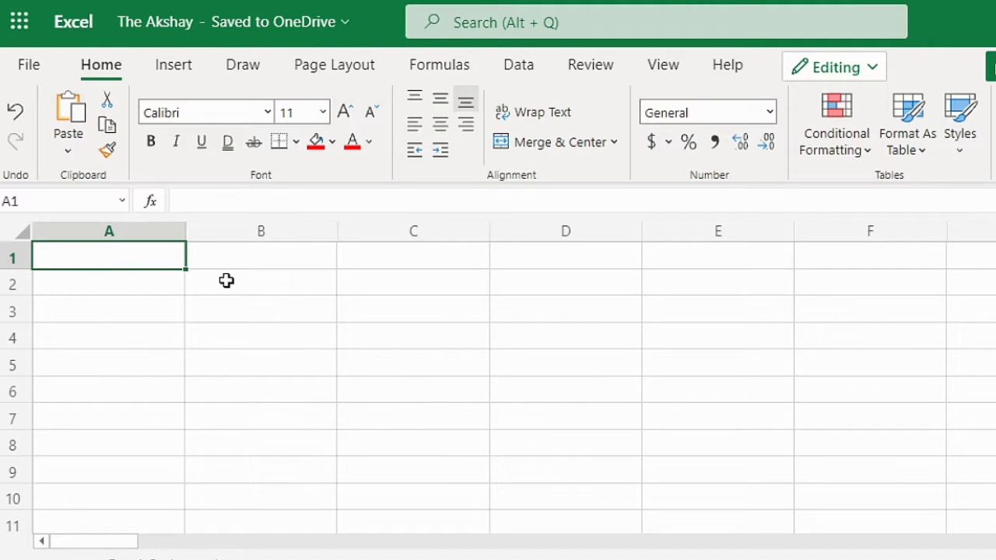
Step: Select the whole sheet and set every row height to 25 pixels
left_click(15, 233)
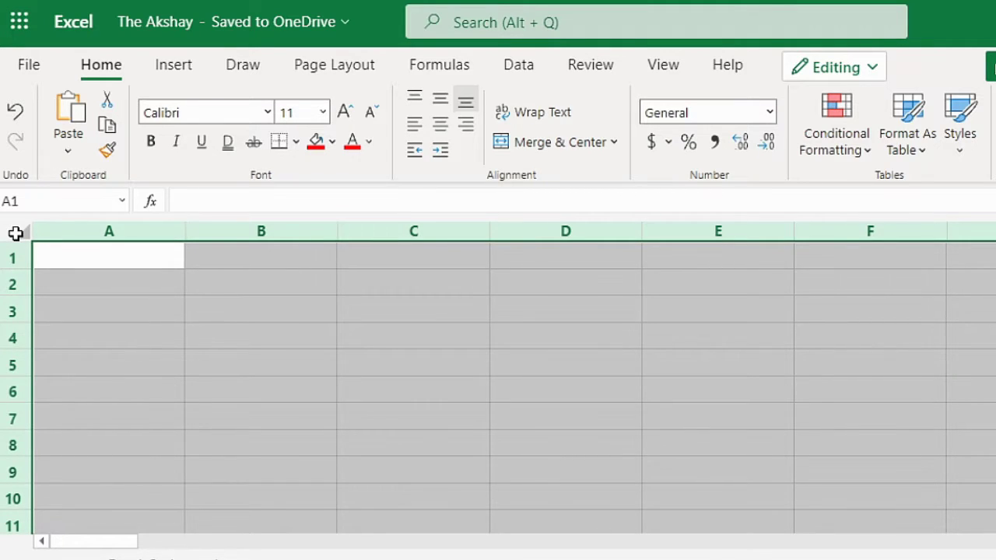
right_click(17, 239)
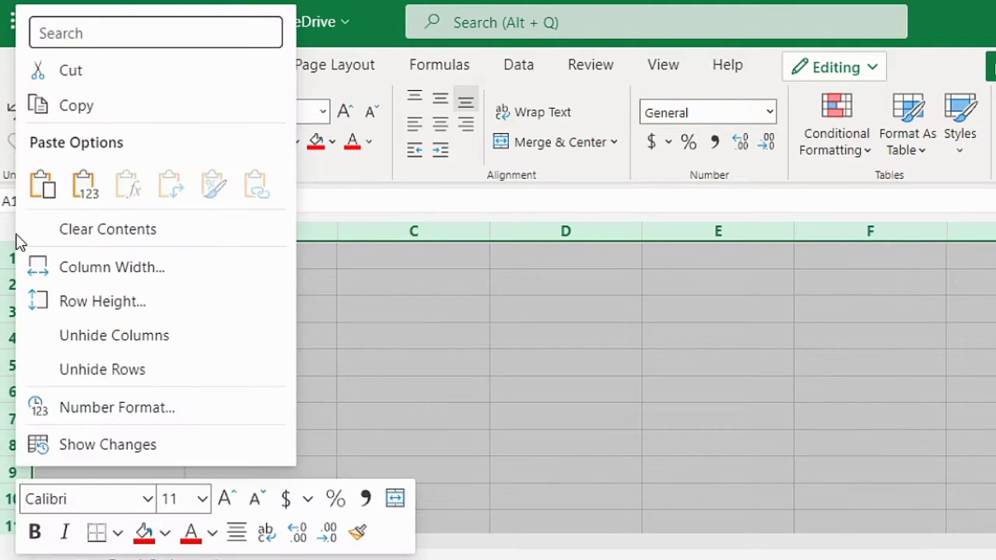
left_click(105, 301)
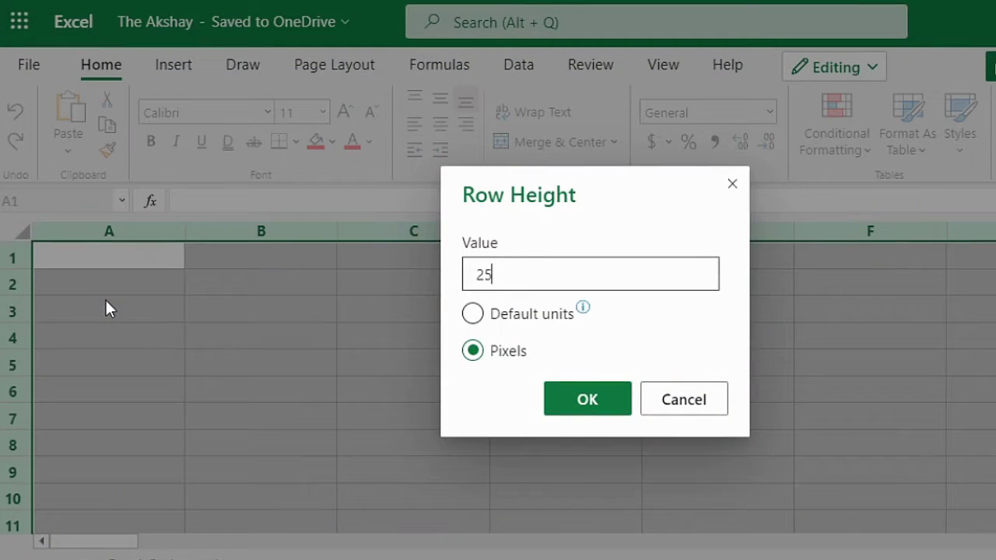
left_click(505, 277)
left_click(564, 398)
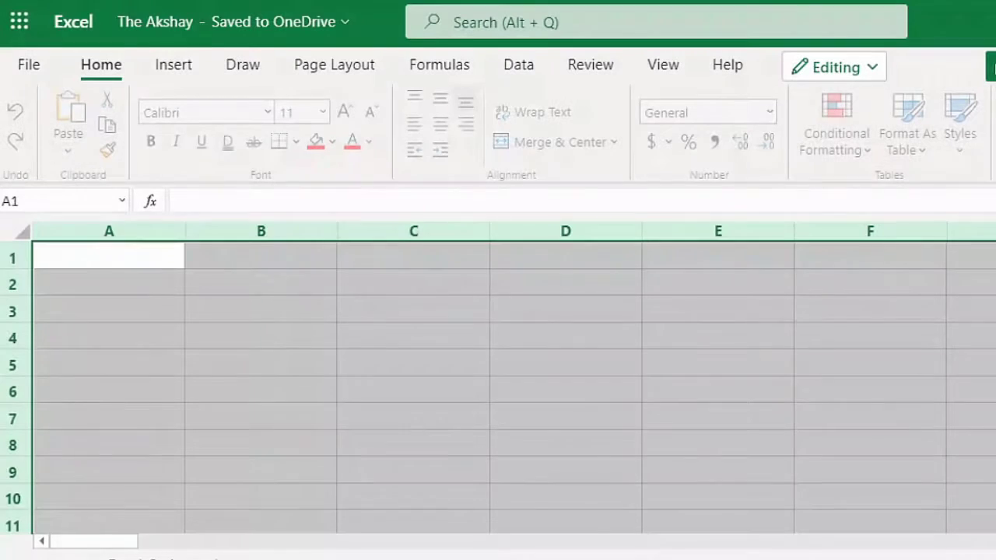
Step: Set every column width to 25 pixels
right_click(22, 235)
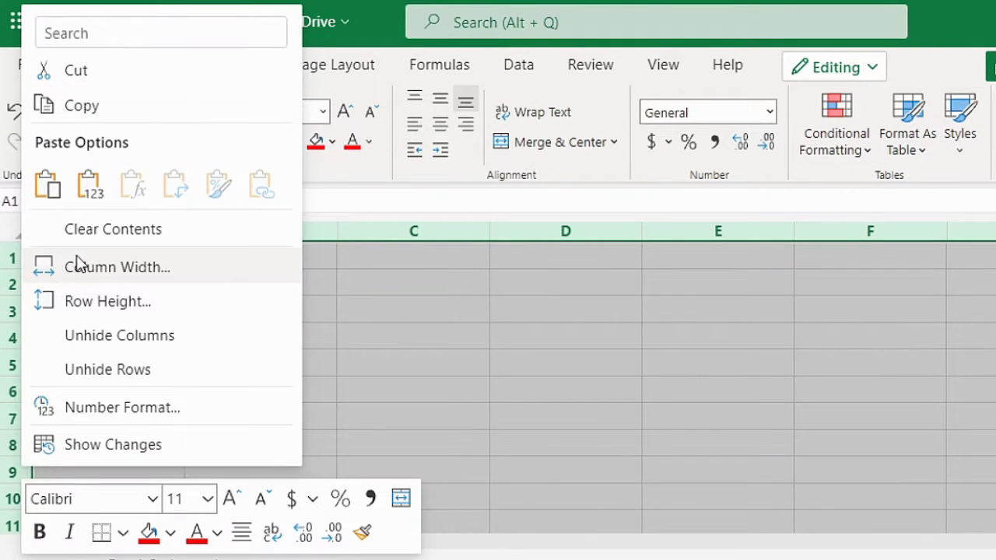
left_click(118, 280)
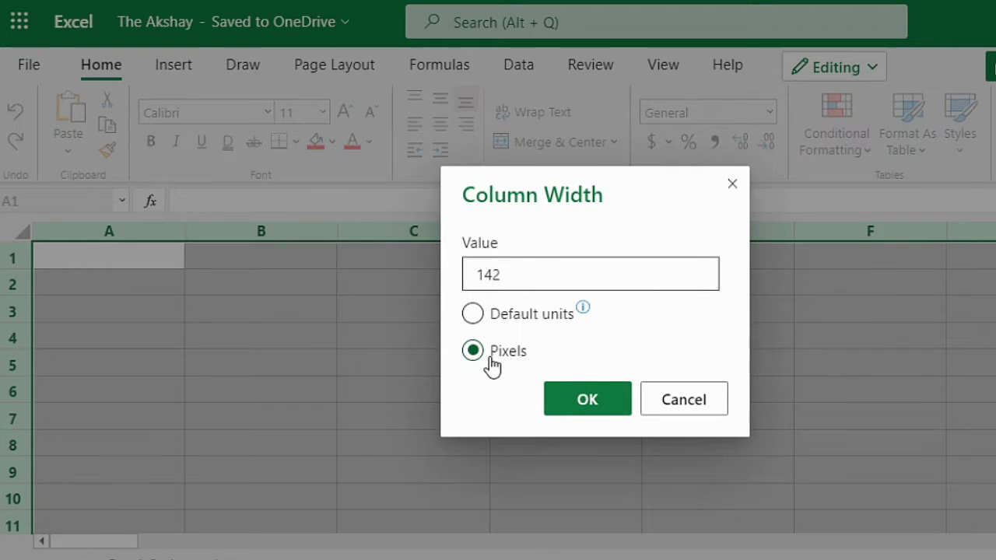
double_click(495, 285)
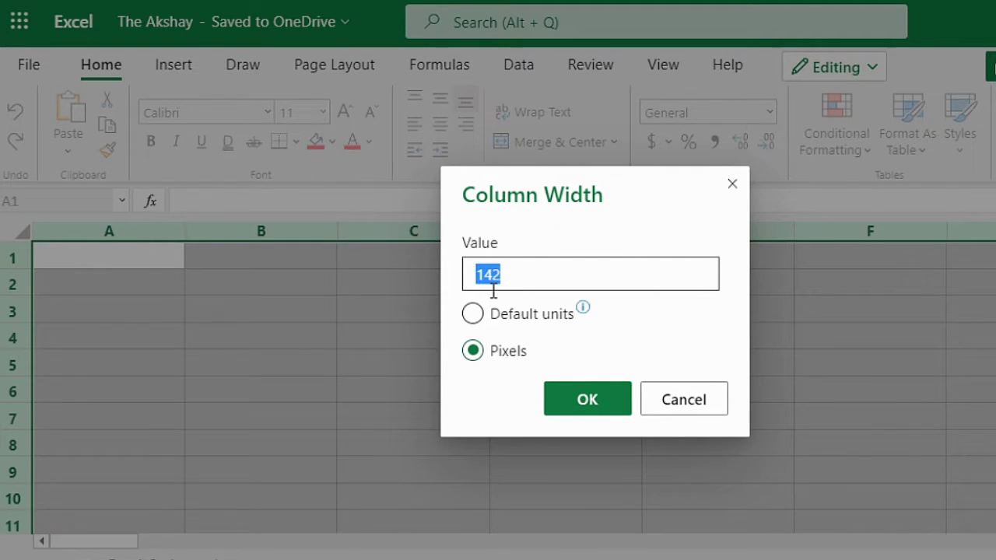
type("25")
left_click(585, 397)
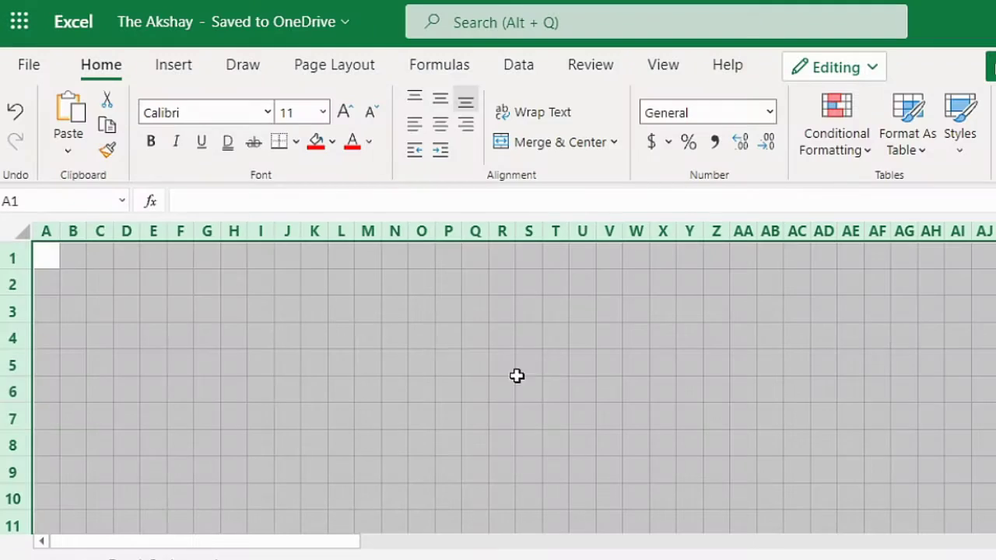
Step: Fill cell M3 with black, then apply the same black fill to L2
left_click(357, 329)
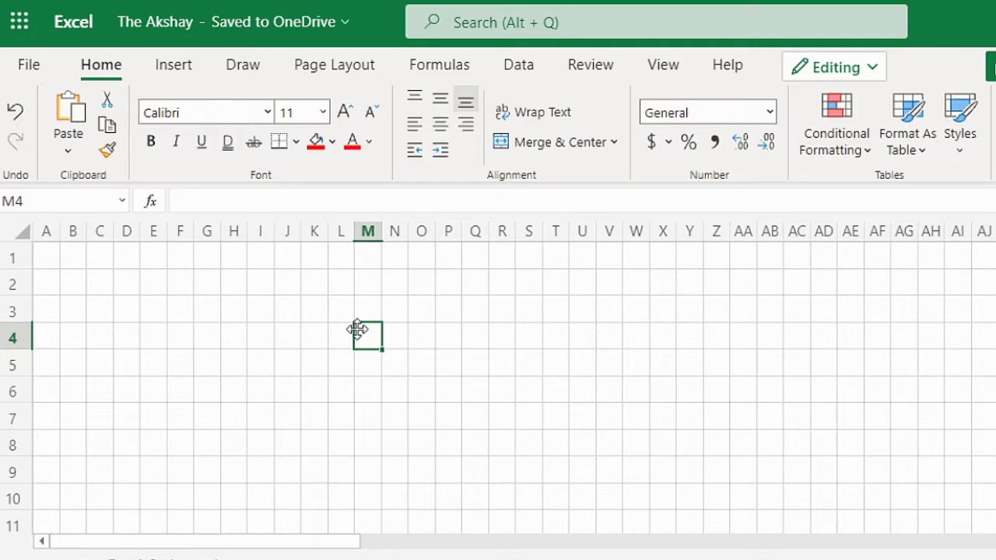
left_click(359, 311)
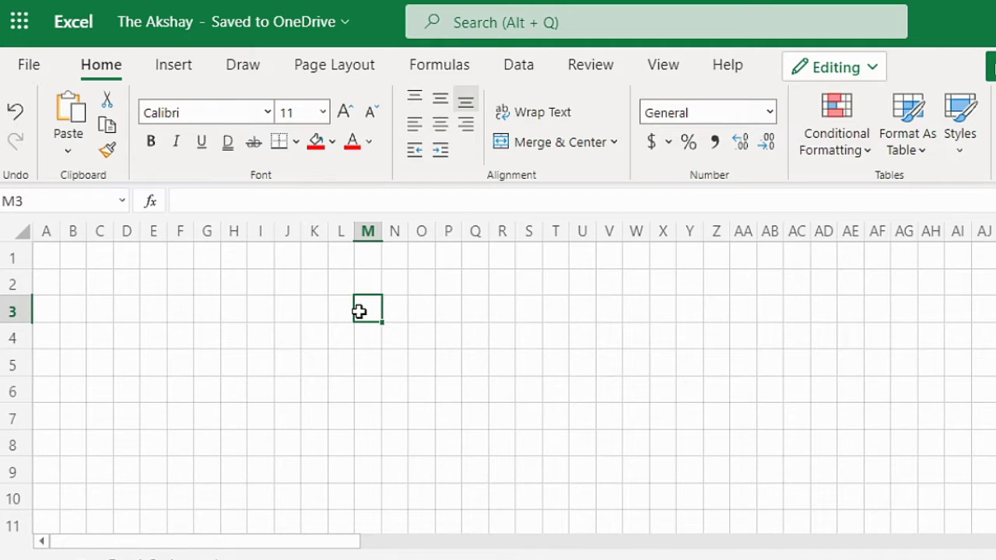
left_click(321, 144)
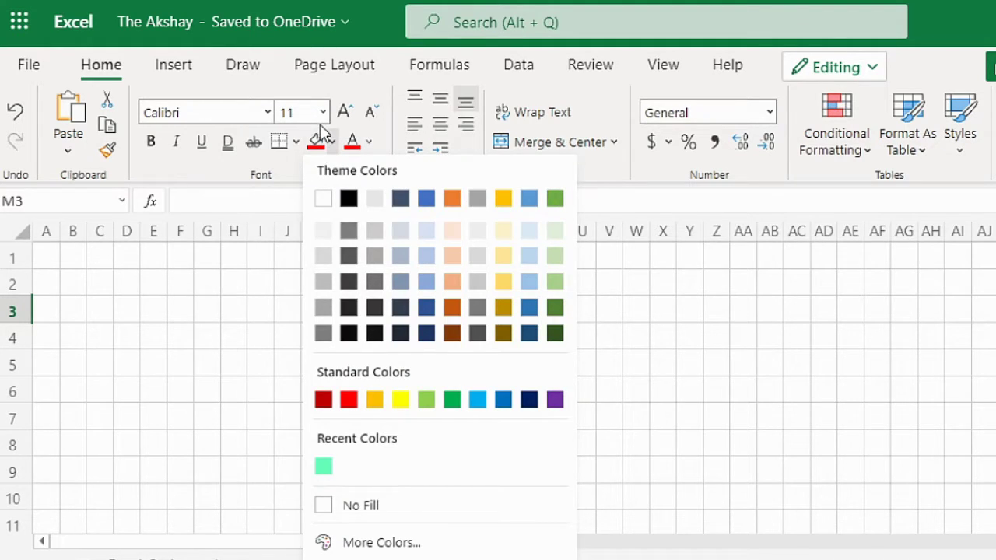
left_click(348, 199)
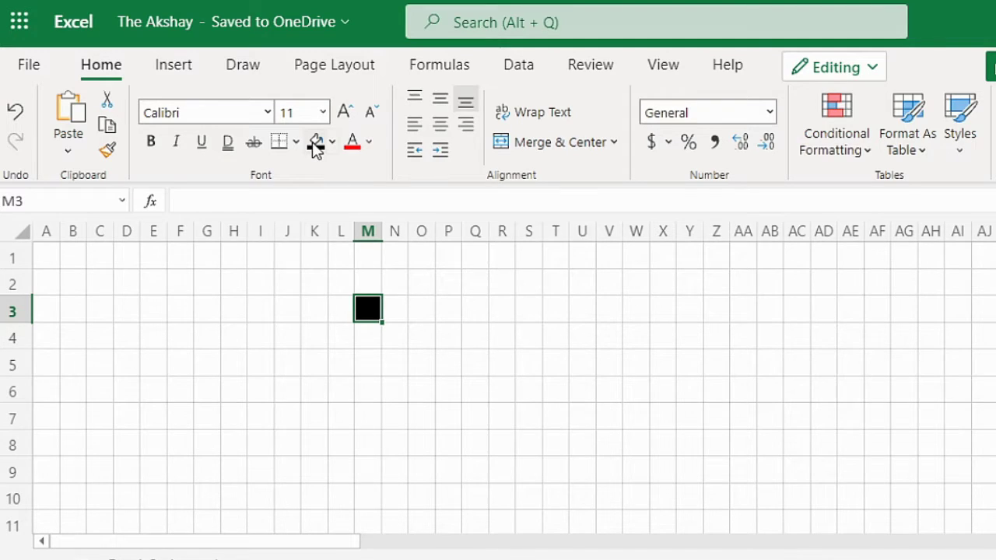
left_click(335, 288)
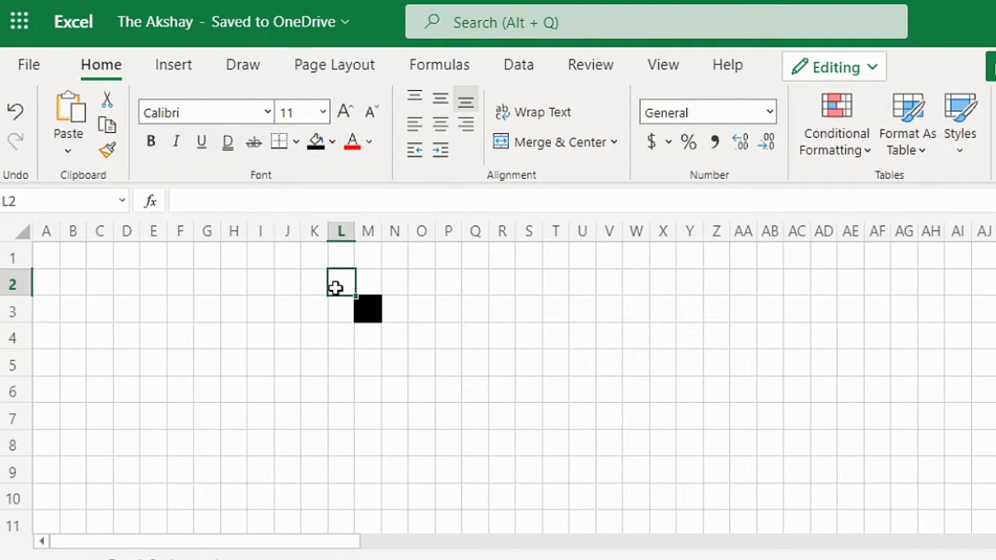
left_click(315, 142)
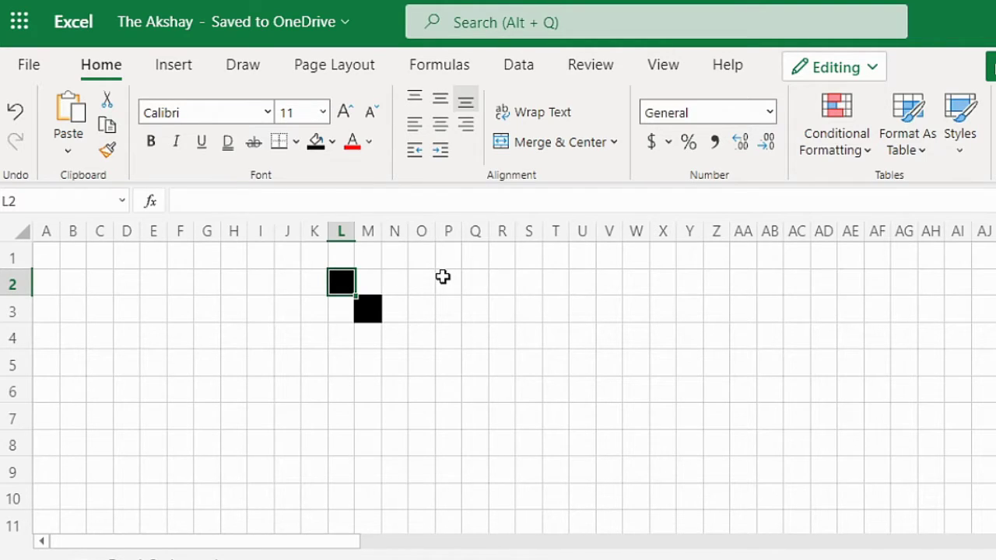
Step: Copy the black L2 cell and paste it into K1, J1, I2 and H3
key("ctrl+c")
key("Up")
key("Left")
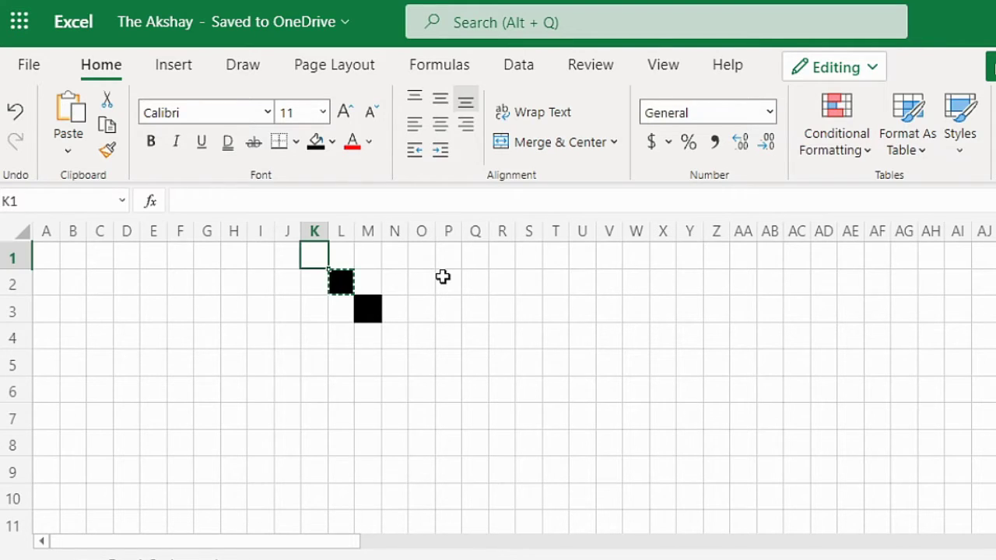
key("ctrl+v")
key("Left")
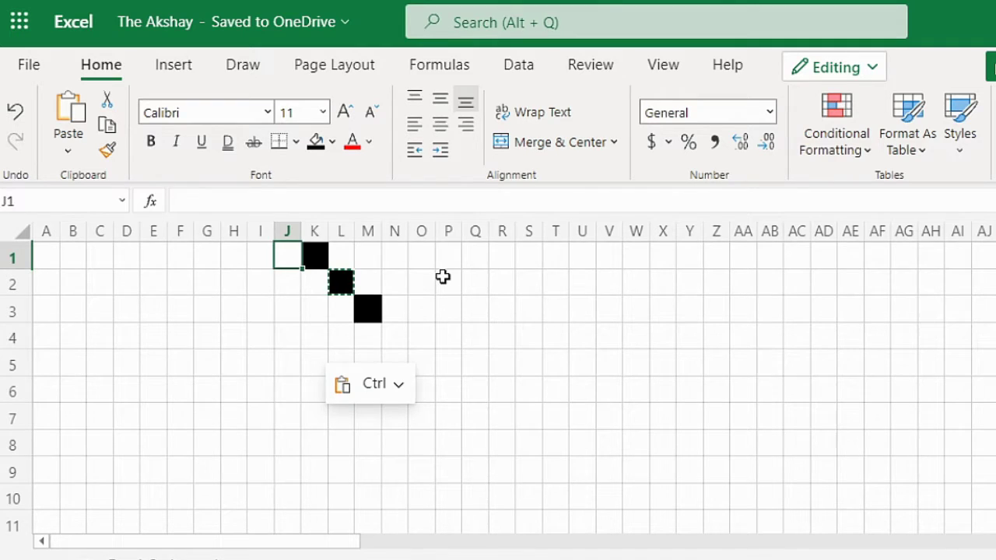
key("ctrl+v")
key("Down")
key("Left")
key("ctrl+v")
key("Down")
key("Left")
key("ctrl+v")
key("Down")
key("Left")
Step: Continue the black outline down the left side from G4 through I7 to L10
key("ctrl+v")
key("Down")
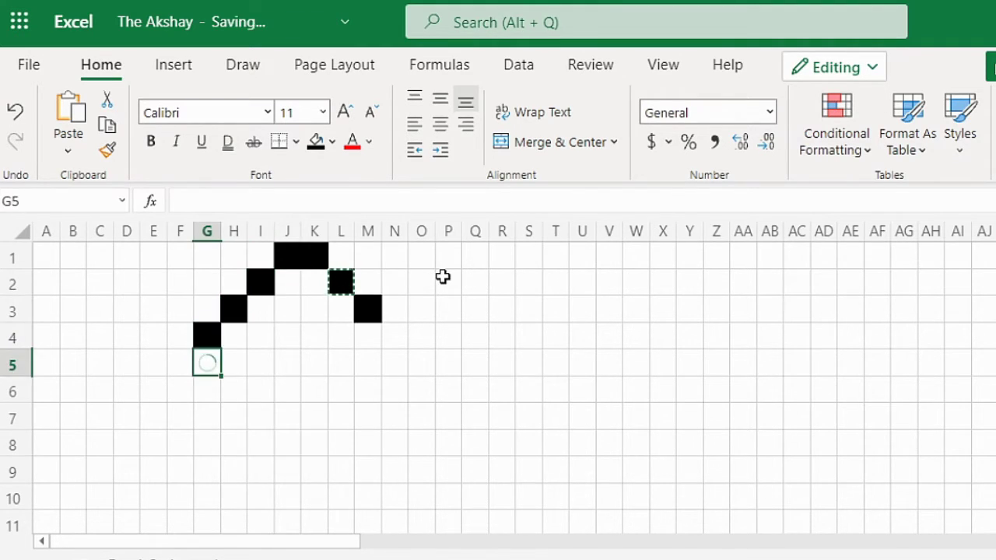
key("ctrl+v")
key("Down")
key("Right")
key("ctrl+v")
key("Down")
key("Right")
key("ctrl+v")
key("Down")
key("Right")
key("ctrl+v")
key("Right")
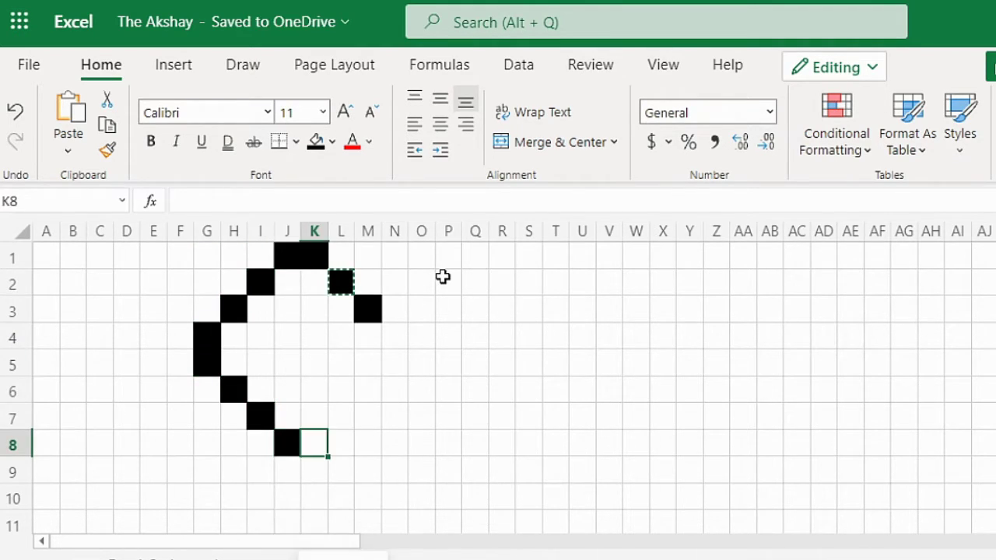
key("Down")
key("ctrl+v")
key("Right")
key("Down")
key("ctrl+v")
key("Right")
key("Down")
Step: Paint the heart's bottom point at M11 and run the outline up the right side to S4
key("ctrl+v")
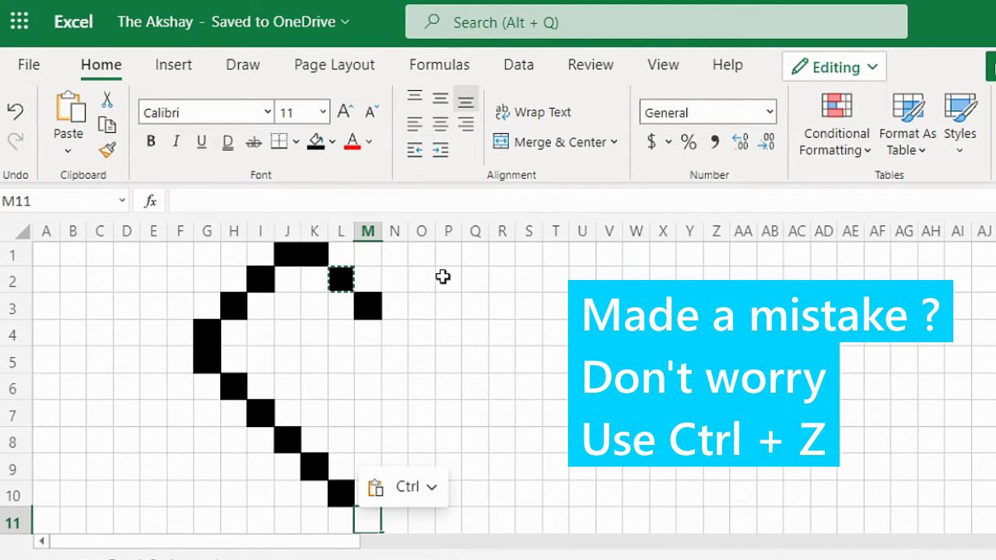
key("Up")
key("Right")
key("ctrl+v")
key("Up")
key("Right")
key("ctrl+v")
key("Up")
key("Right")
key("ctrl+v")
key("Up")
key("Right")
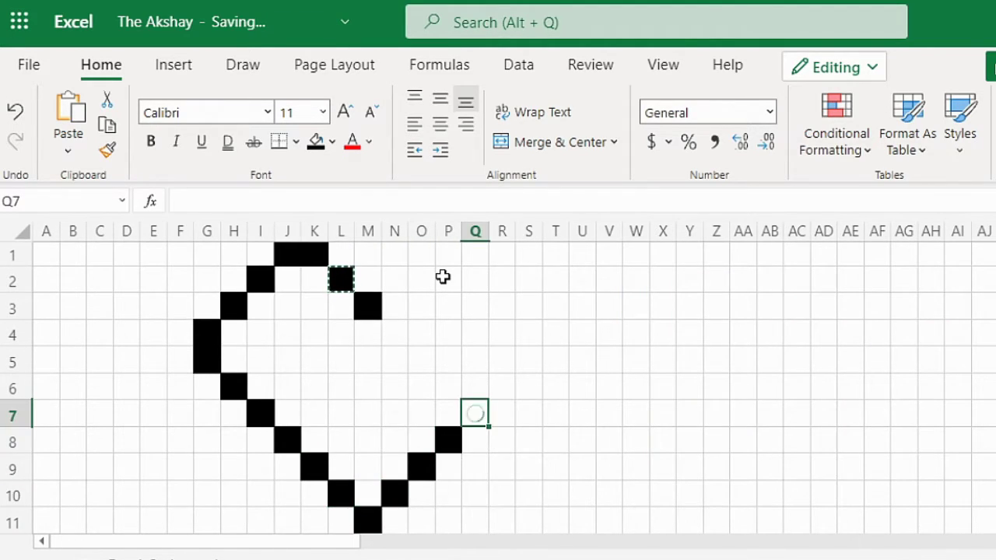
key("ctrl+v")
key("Up")
key("Right")
key("ctrl+v")
key("Up")
key("Right")
key("ctrl+v")
key("Up")
key("ctrl+v")
key("Up")
key("Left")
key("ctrl+v")
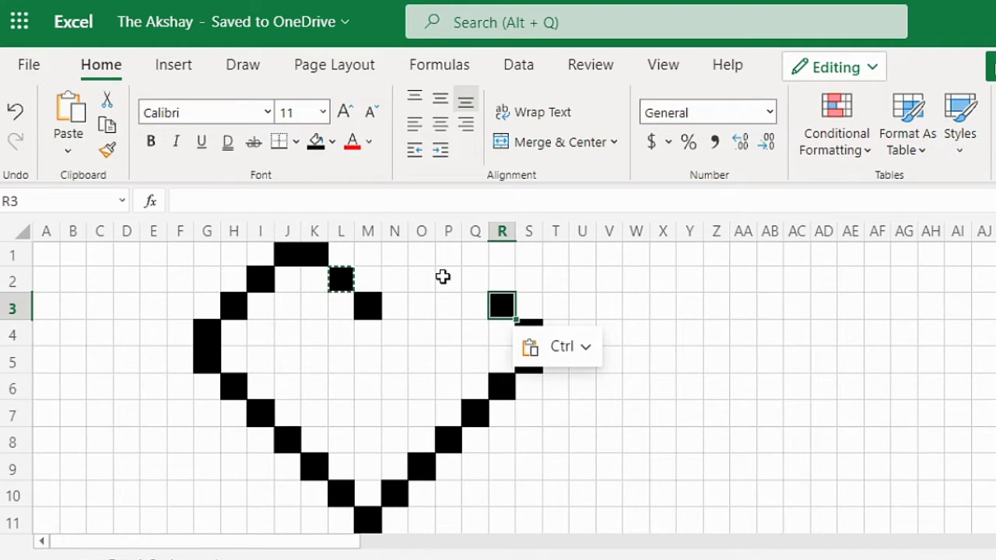
Step: Paste black into Q2, P1, O1 and N2 to close the top of the outline
key("Left")
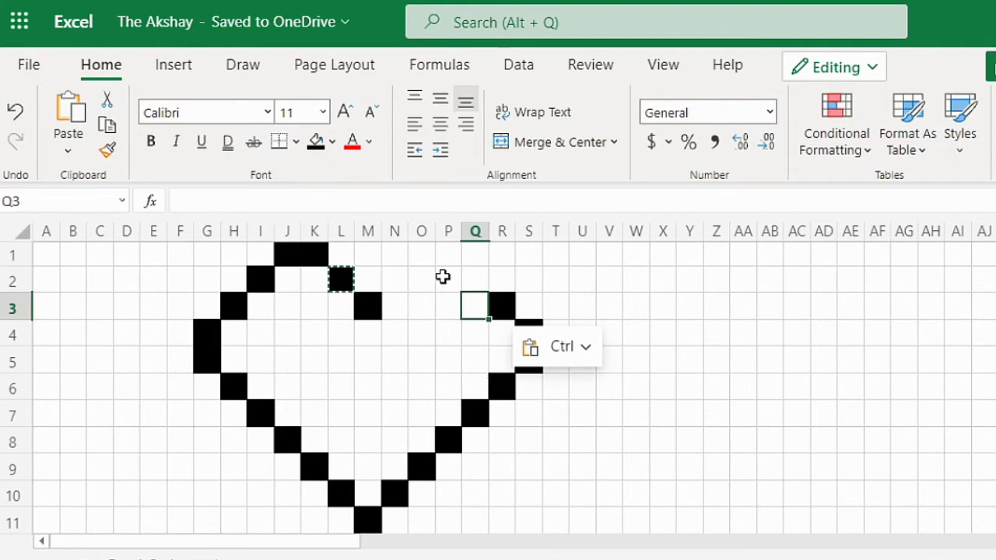
key("Up")
key("ctrl+v")
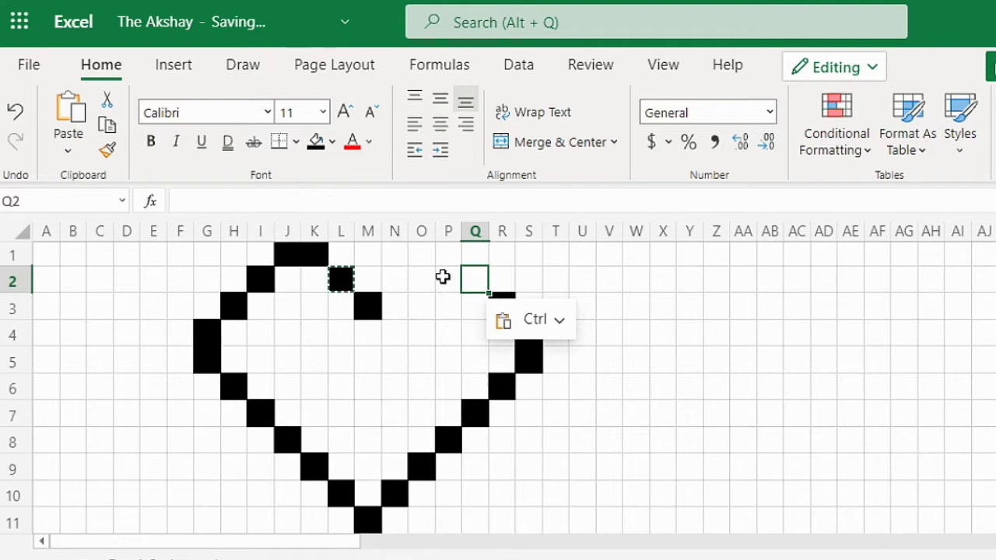
key("Up")
key("Left")
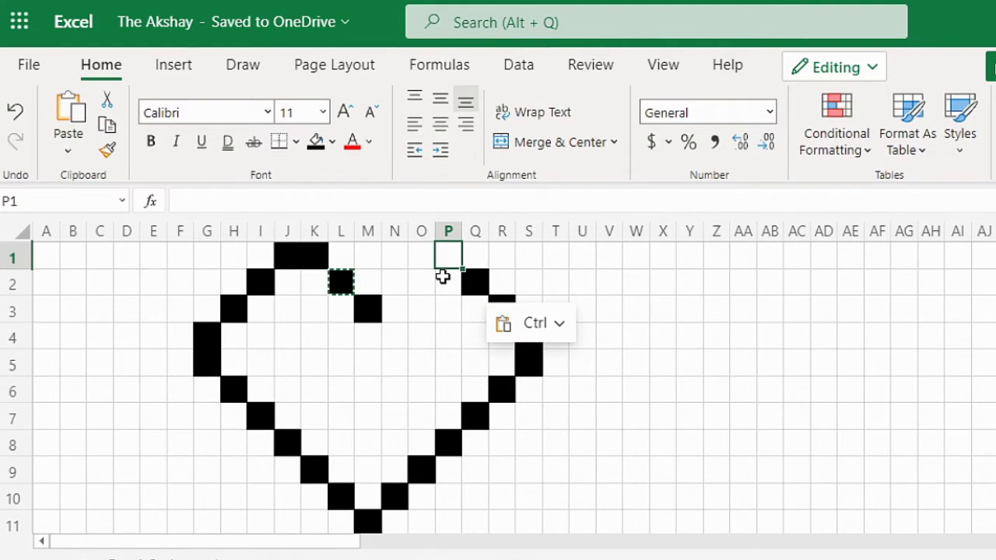
key("ctrl+v")
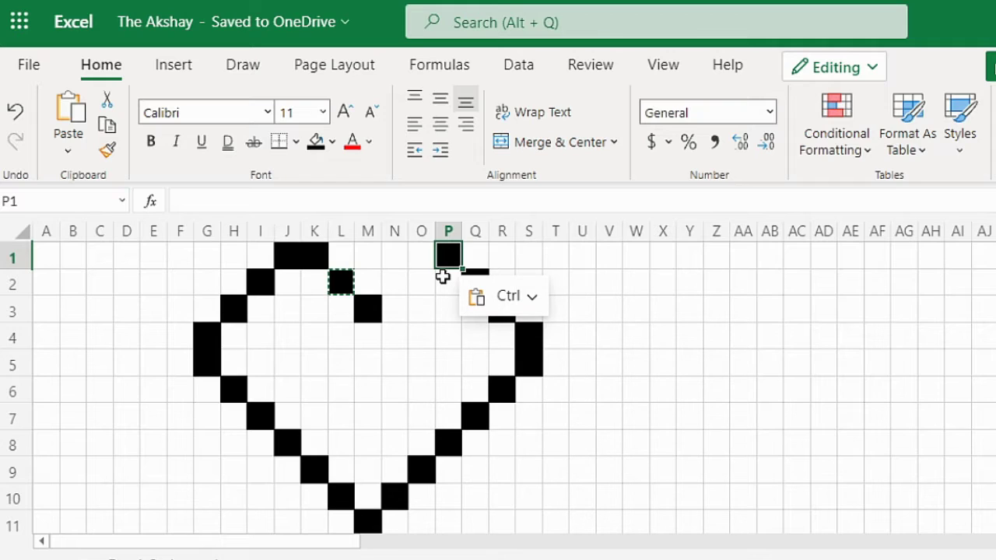
key("Left")
key("ctrl+v")
key("Down")
key("Left")
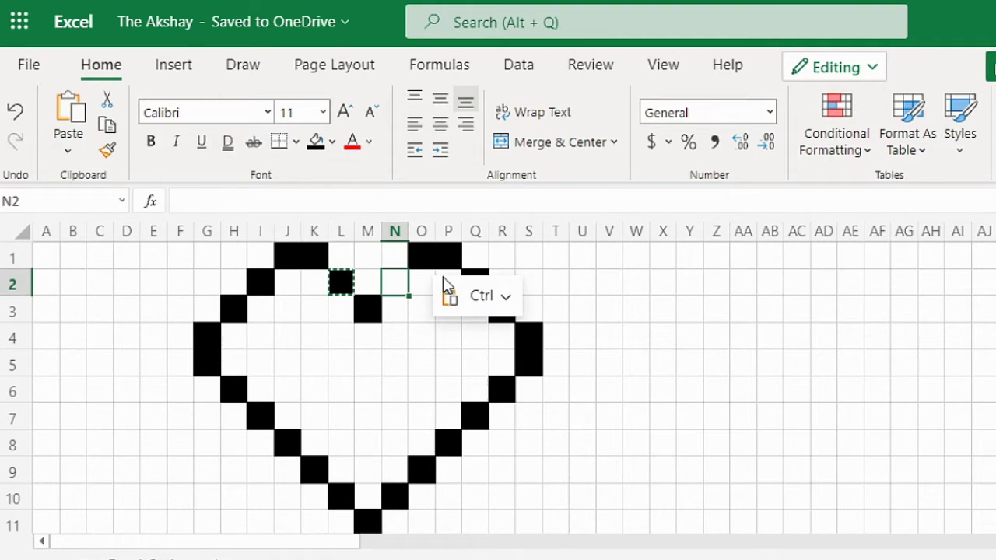
key("ctrl+v")
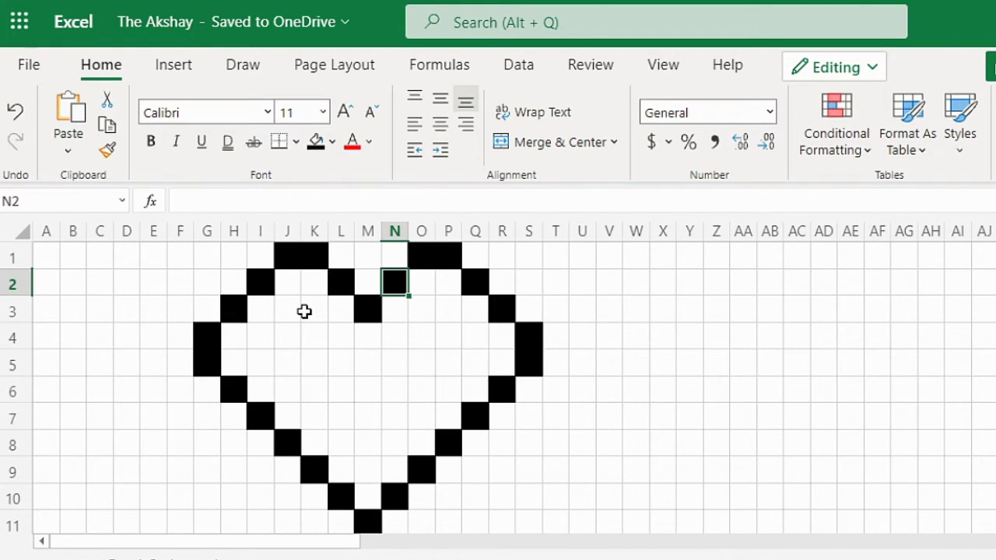
Step: Fill cells J2:K2 with bright red
left_click_drag(314, 282, 290, 281)
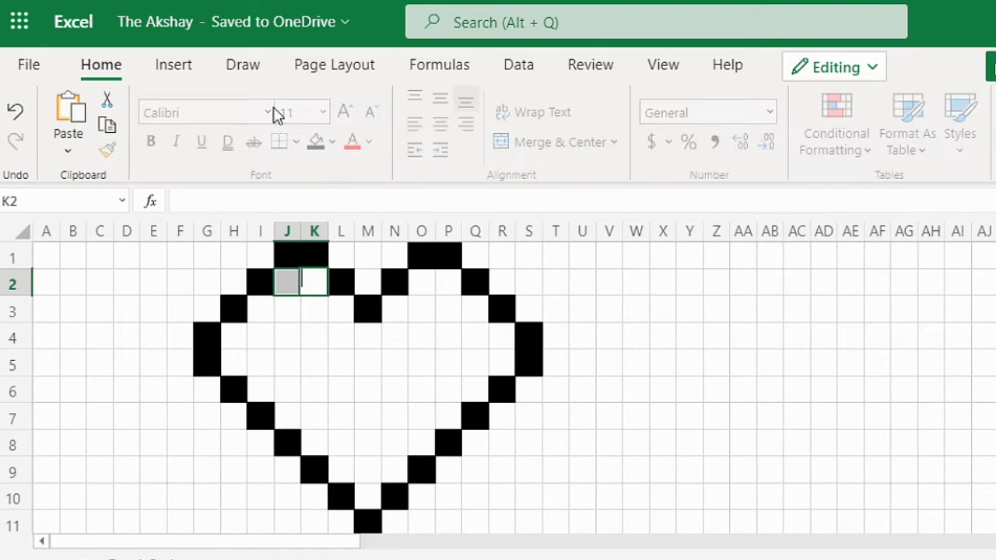
left_click(333, 144)
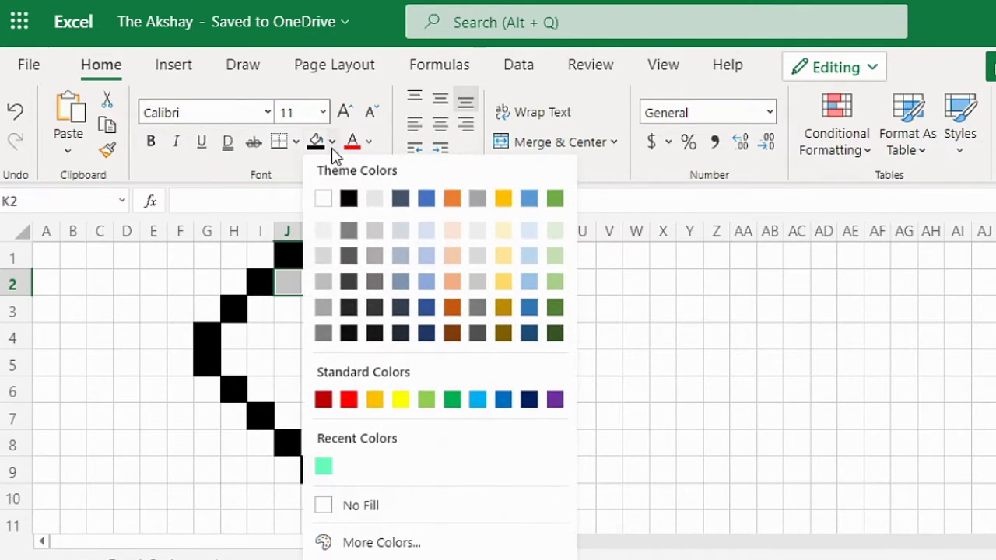
left_click(349, 400)
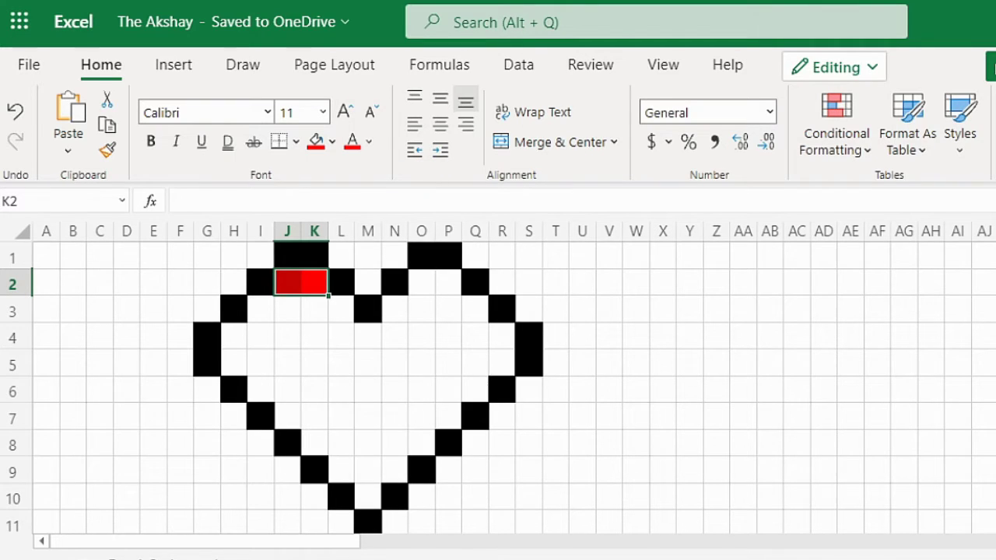
Step: Apply the same red fill to the vertical strip O2:O8
left_click(418, 281)
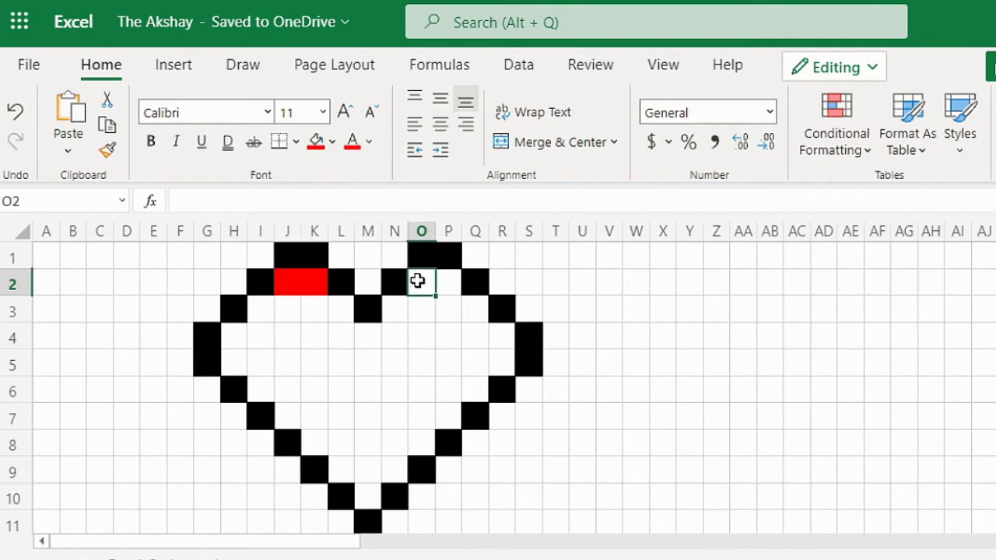
left_click_drag(418, 281, 429, 440)
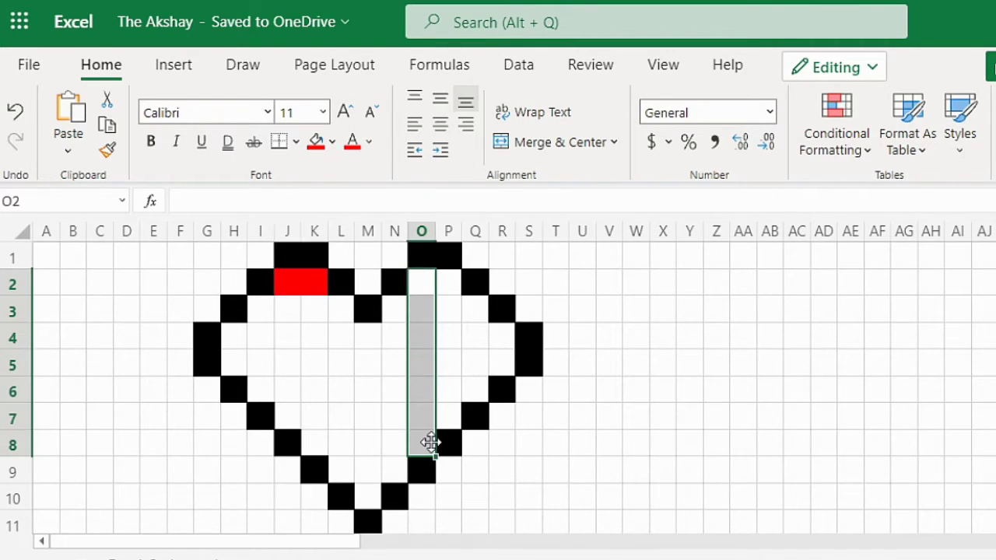
left_click(316, 140)
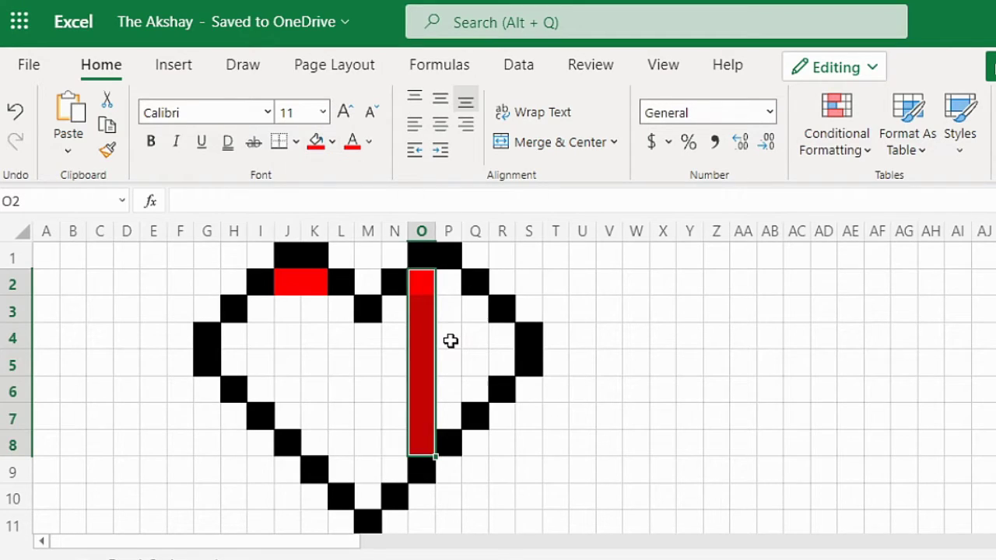
left_click(314, 315)
Step: Copy the red J2:K2 pair and paste red across row 3 from I3 to L3
left_click_drag(287, 283, 311, 289)
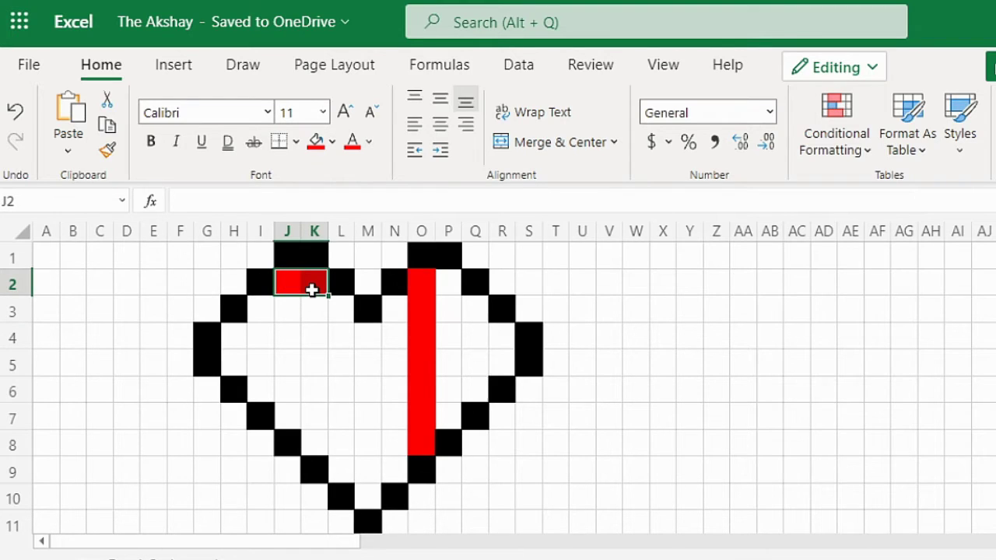
key("Left")
key("Down")
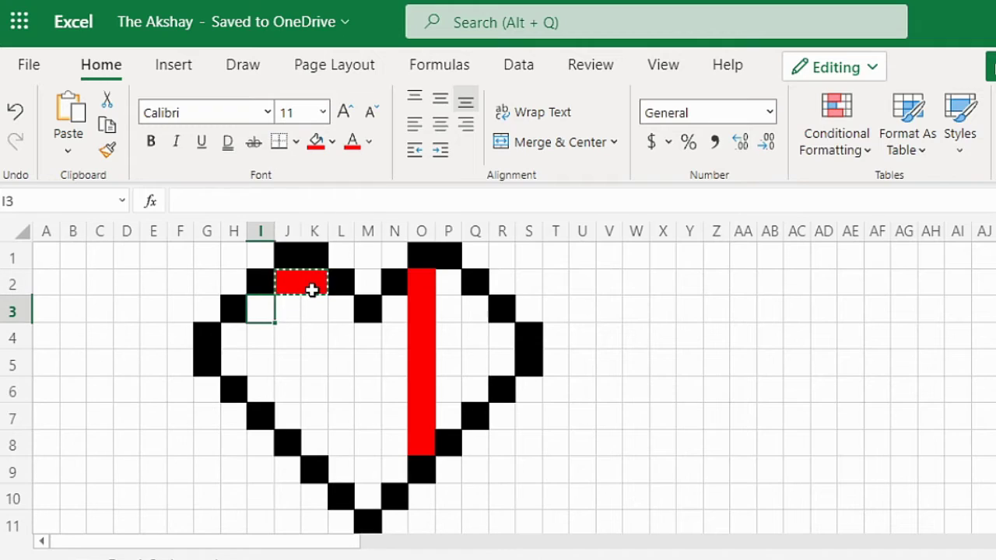
key("ctrl+v")
key("Right")
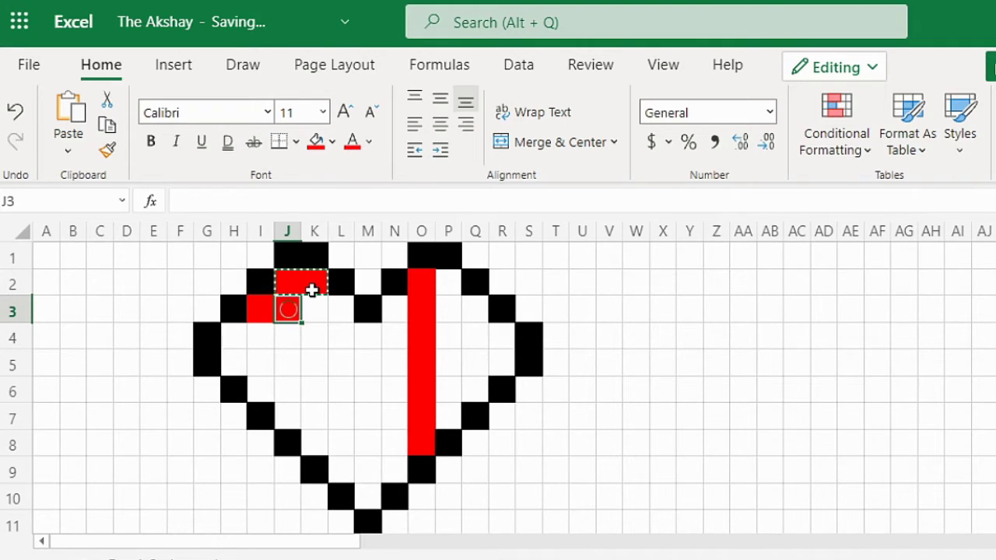
key("ctrl+v")
key("Right")
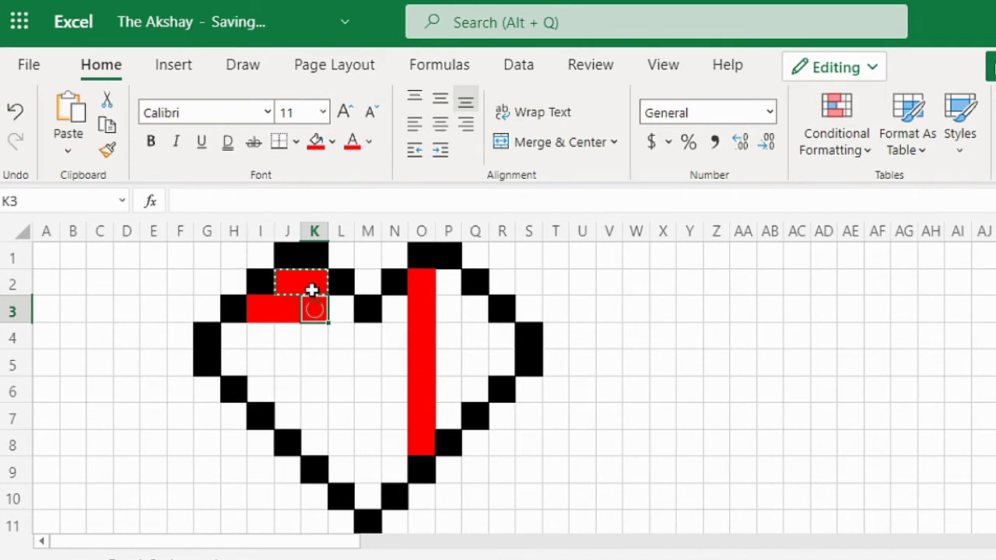
key("ctrl+v")
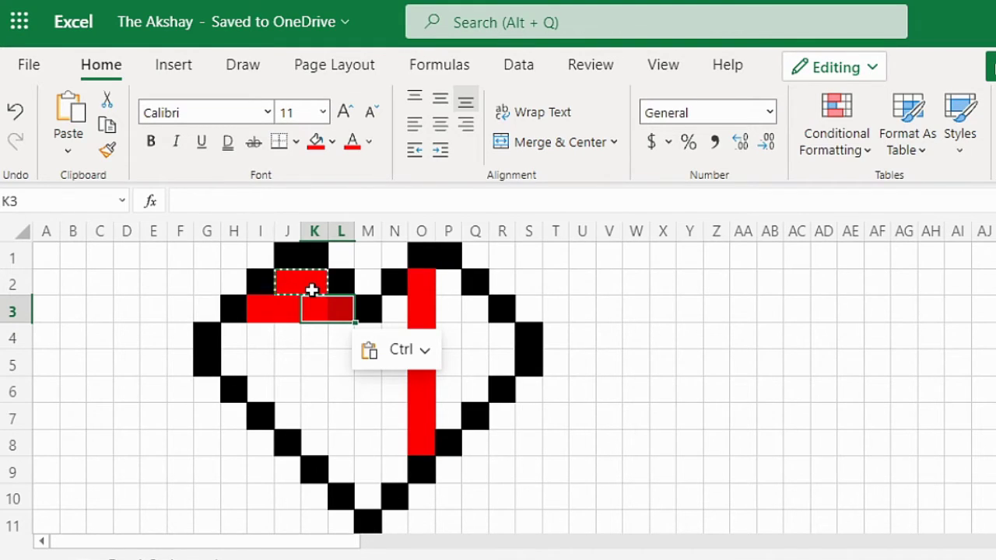
Step: Paste red into row 4 from I4, then copy L5:P5 and paste it lower, down to K8
left_click(267, 338)
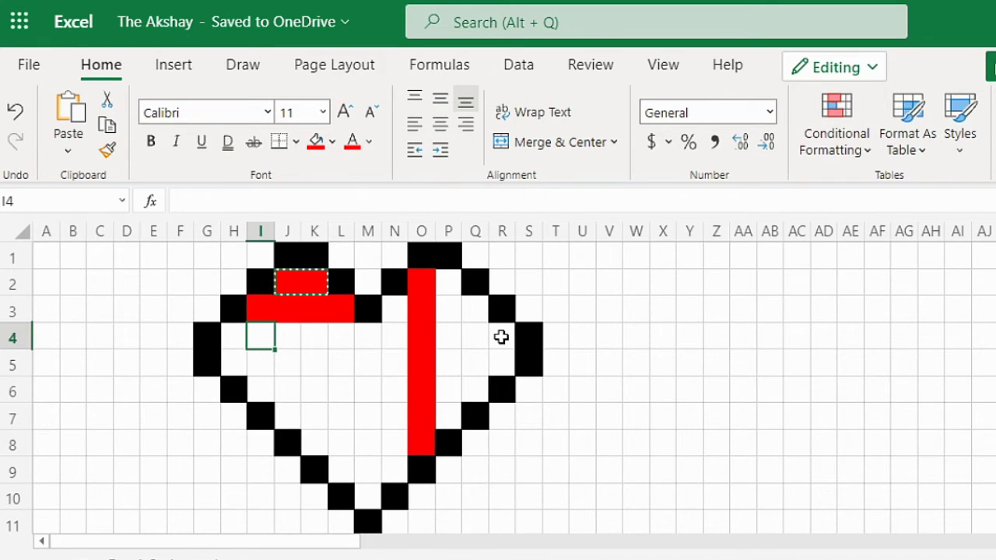
key("ctrl+v")
key("Down")
key("Right")
key("ctrl+v")
left_click_drag(344, 361, 459, 362)
key("ctrl+v")
key("ctrl+c")
key("Down")
key("Down")
key("Left")
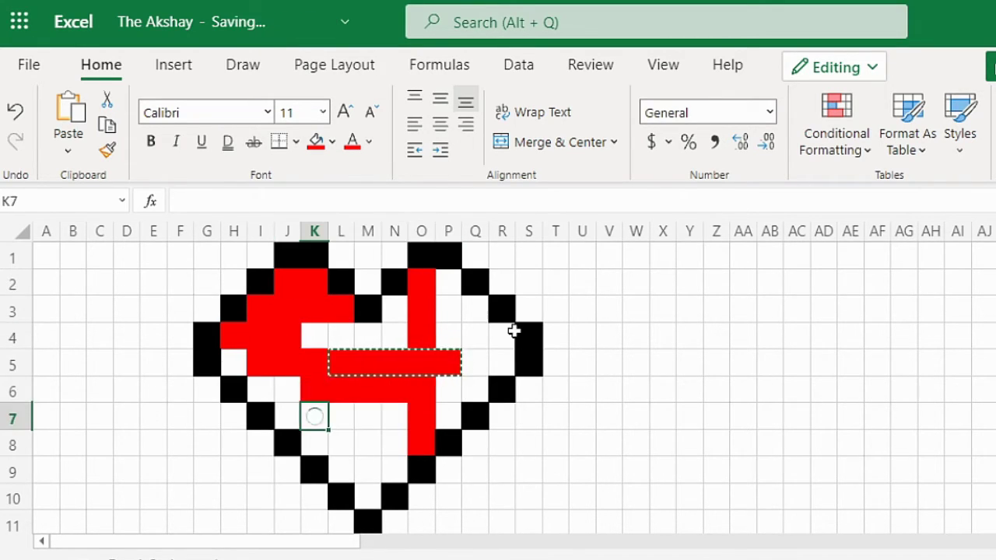
key("Down")
key("ctrl+v")
Step: Copy and paste red into the remaining white gaps, including M10, to finish the interior
left_click_drag(448, 284, 448, 419)
key("ctrl+v")
left_click(502, 338)
key("ctrl+v")
left_click_drag(475, 311, 474, 392)
key("ctrl+v")
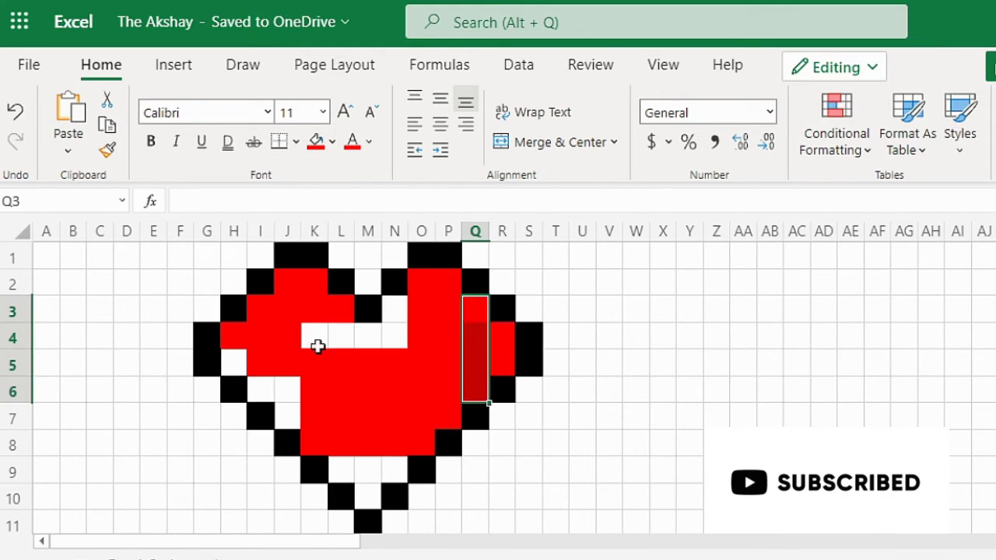
left_click_drag(314, 365, 394, 365)
key("ctrl+c")
key("ctrl+v")
left_click(423, 315)
key("ctrl+c")
key("ctrl+v")
key("ctrl+c")
key("ctrl+v")
key("ctrl+v")
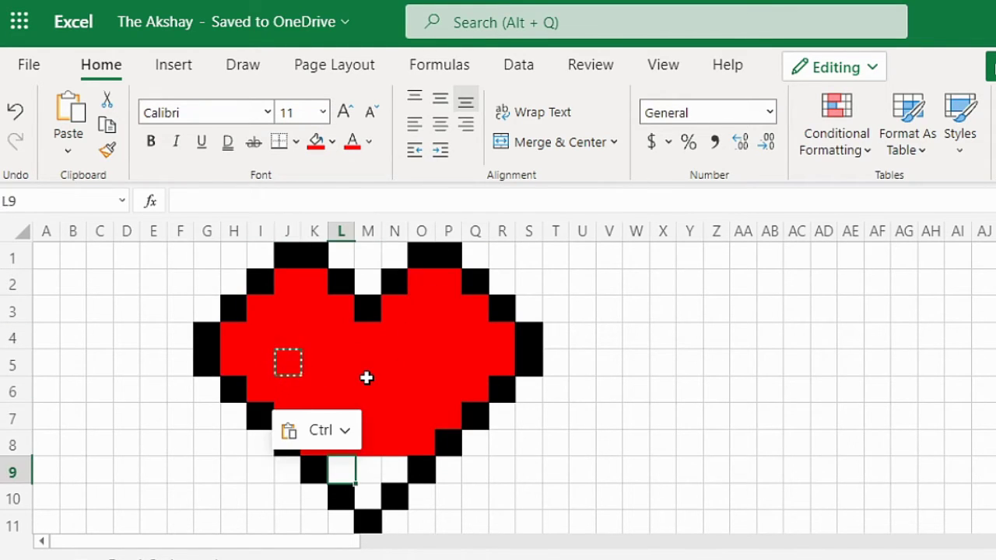
key("ctrl+v")
key("ctrl+v")
key("Escape")
left_click(594, 372)
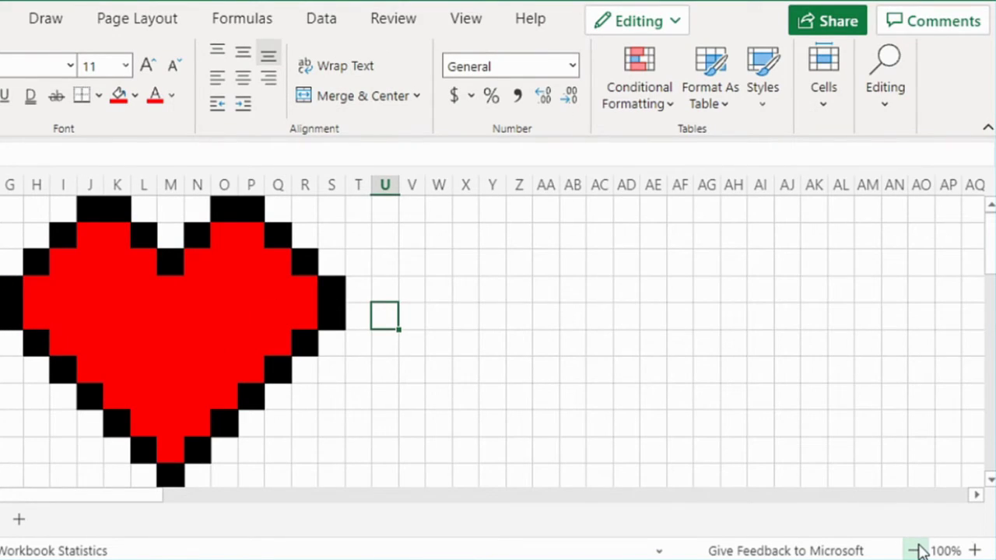
Step: Zoom the sheet out three steps so the whole heart and more columns are visible
left_click(922, 551)
left_click(921, 551)
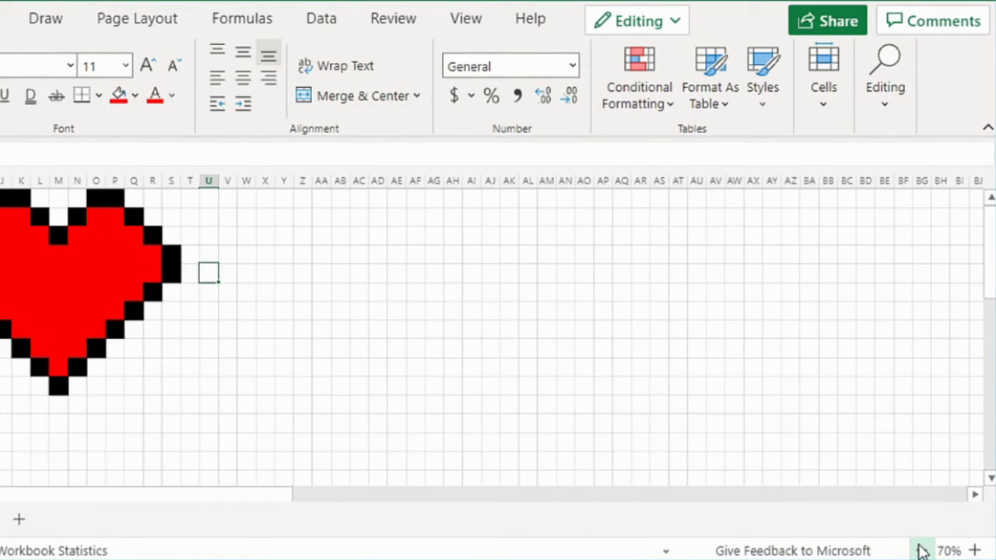
left_click(922, 551)
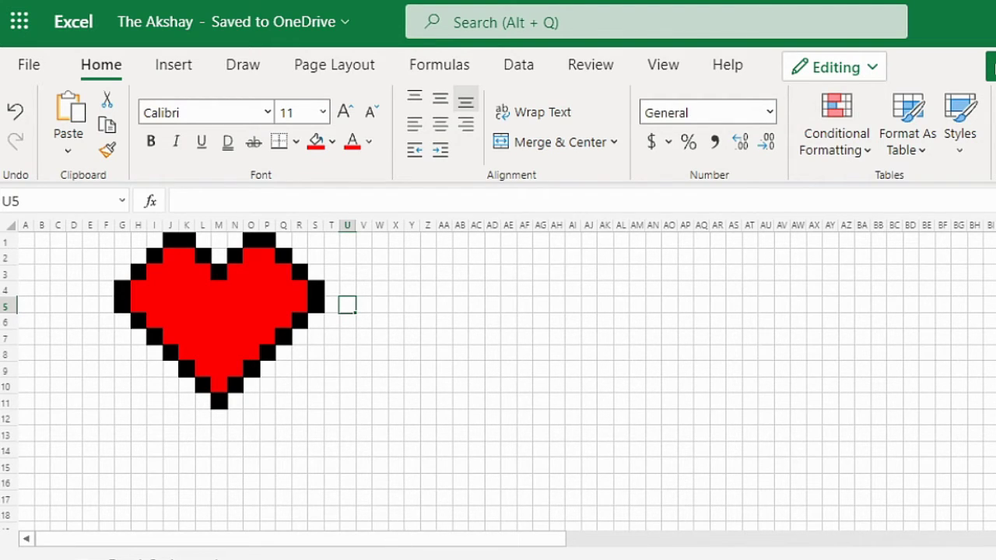
scroll(392, 550, "up", 3)
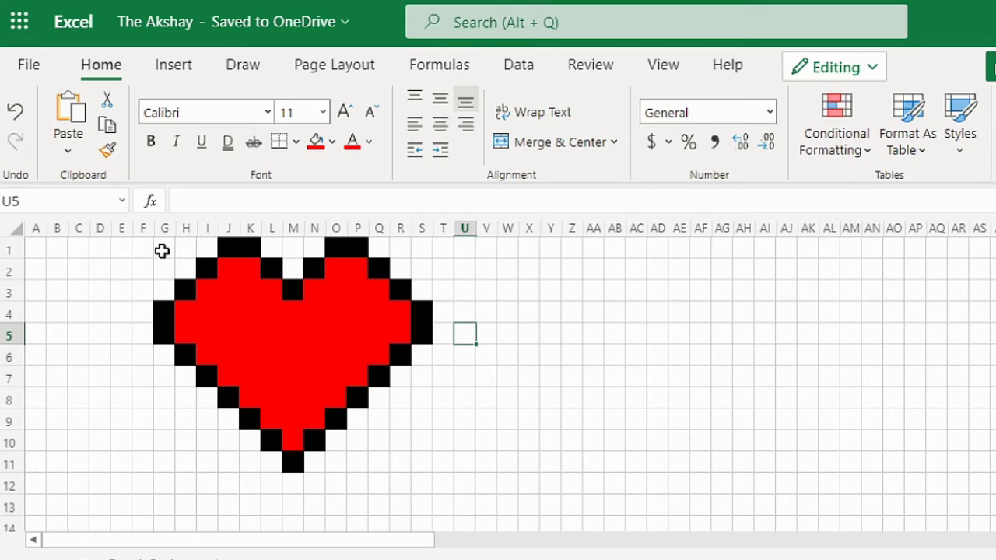
Step: Cut the heart block F1:V11 and paste it starting at cell Y8
left_click_drag(142, 249, 491, 465)
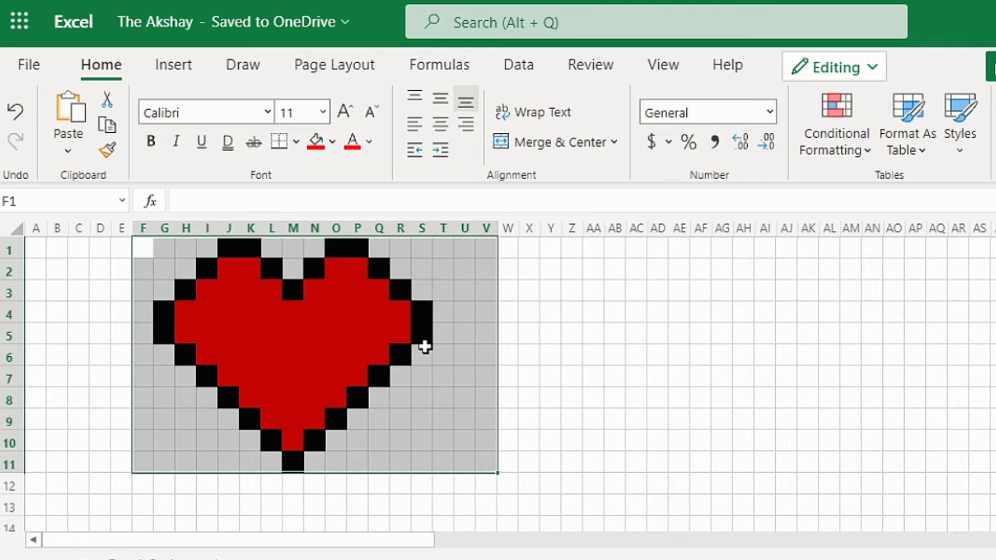
key("ctrl+c")
key("Right")
key("Right")
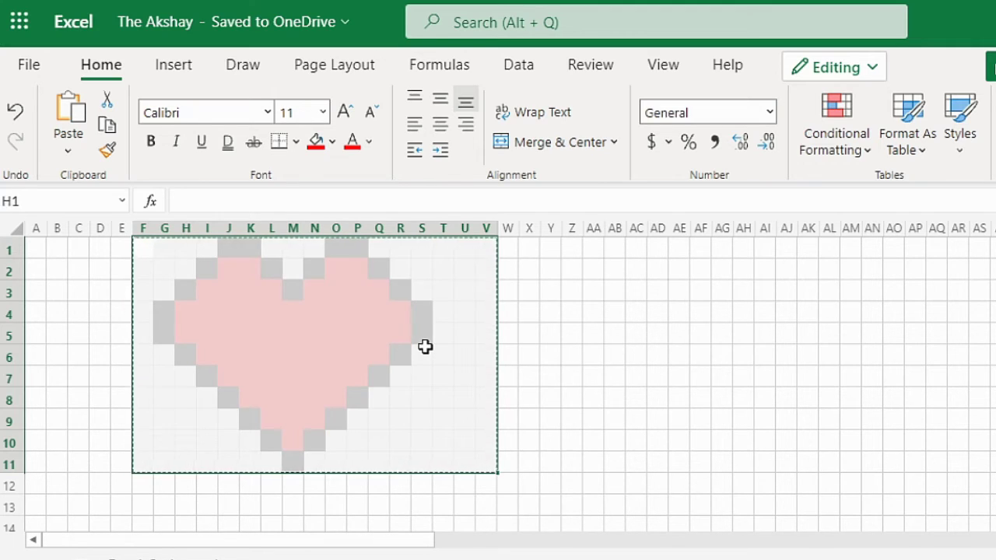
key("Right")
key("Right")
key("Right")
key("Down")
key("Right")
key("Right")
key("Right")
key("Right")
key("Right")
key("Right")
key("Right")
key("Right")
key("Right")
key("Right")
key("Right")
key("Right")
key("Right")
key("Right")
key("Right")
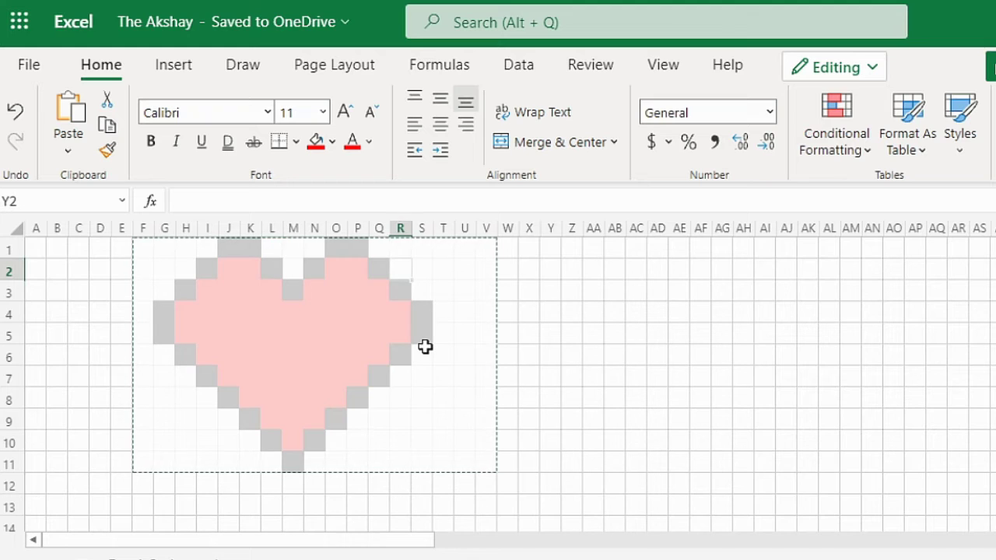
key("Down")
key("Down")
key("Down")
key("Down")
key("Down")
key("Down")
key("Left")
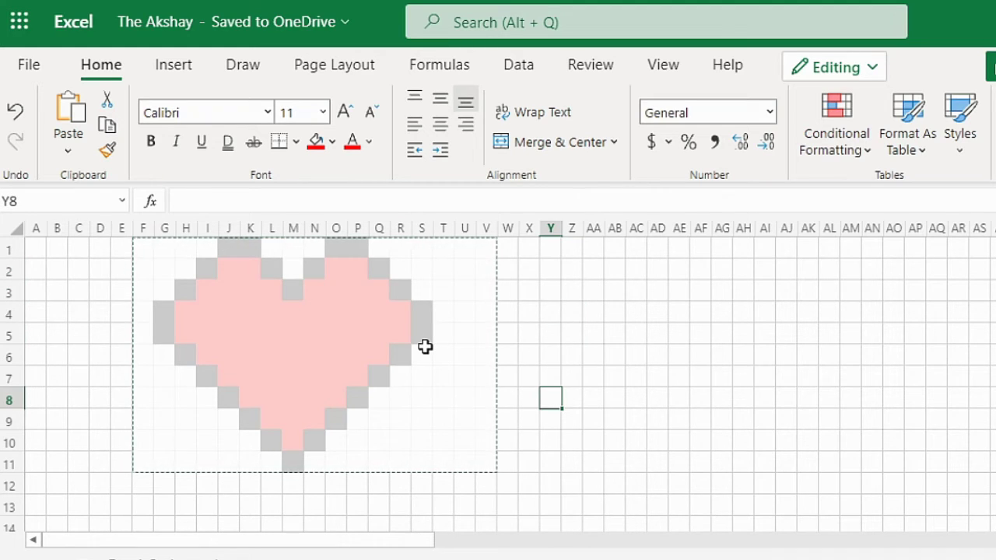
key("ctrl+v")
left_click(425, 346)
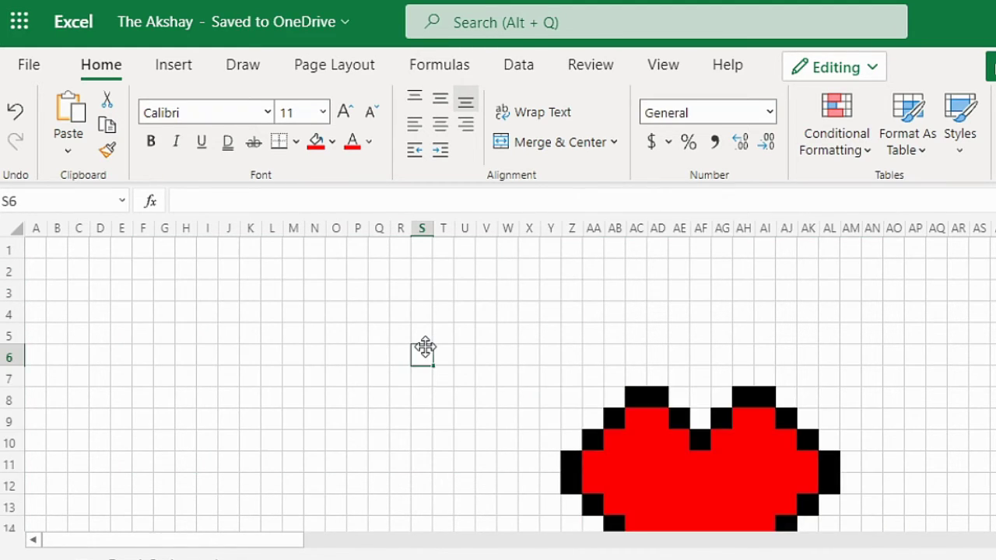
scroll(425, 347, "down", 3)
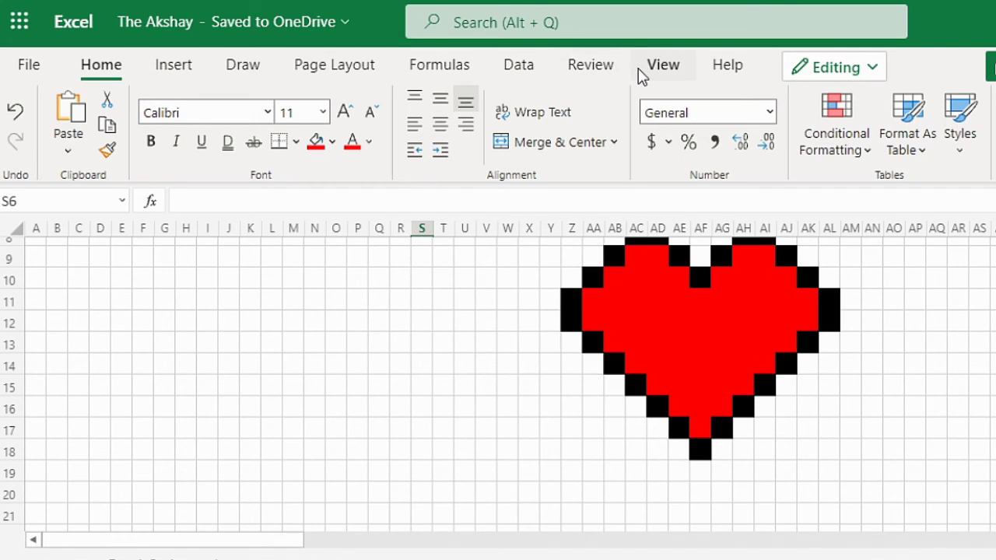
Step: Turn off Gridlines on the View tab and scroll so the whole heart is visible
left_click(643, 72)
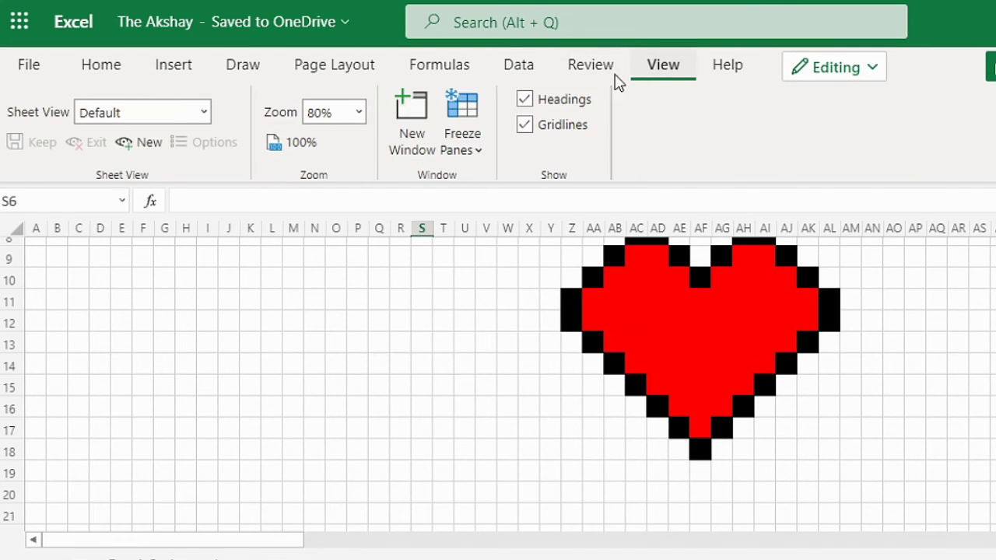
left_click(526, 126)
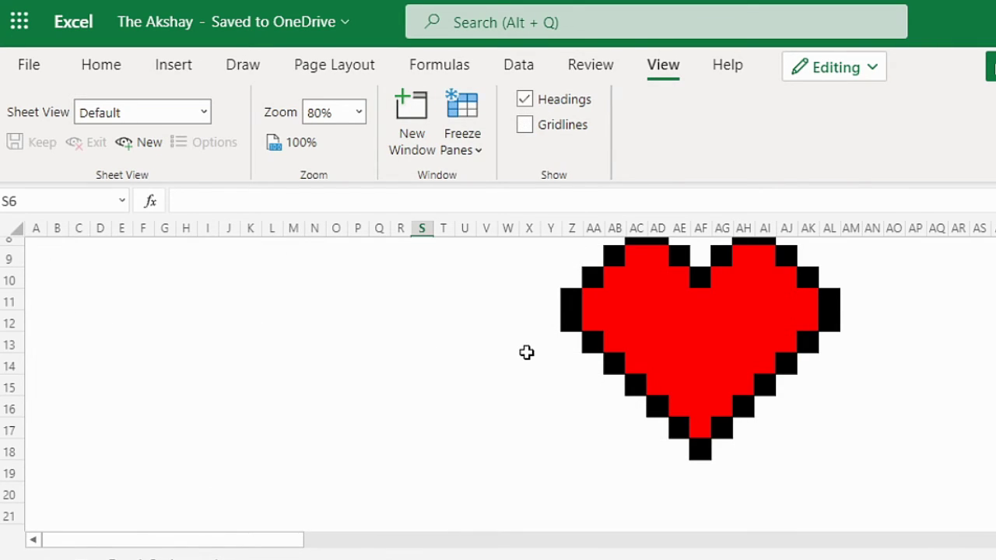
scroll(527, 353, "up", 3)
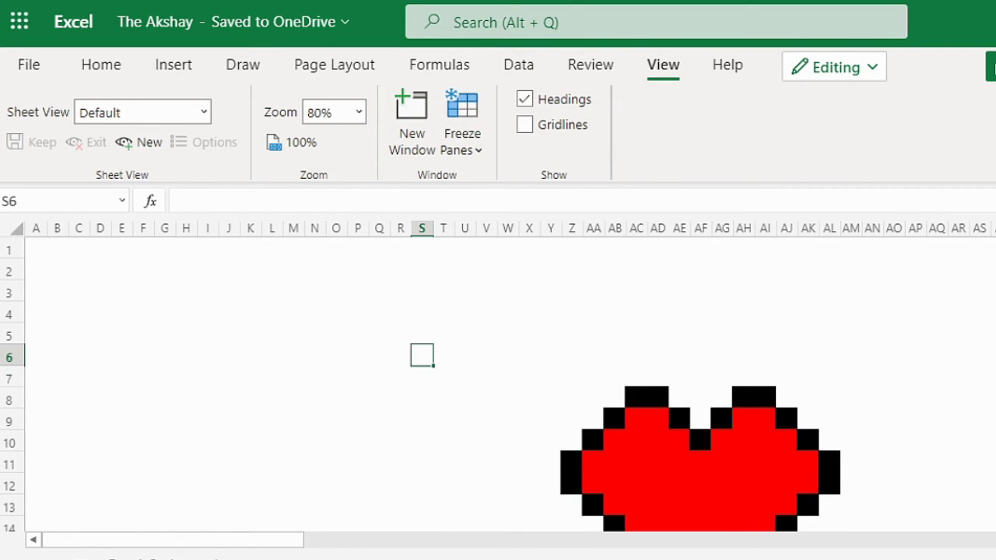
scroll(498, 381, "down", 3)
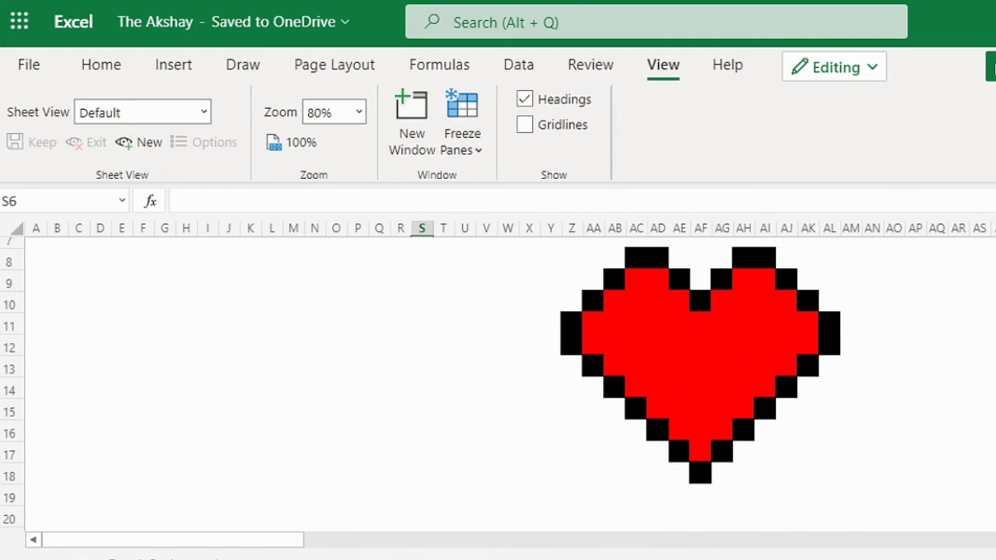